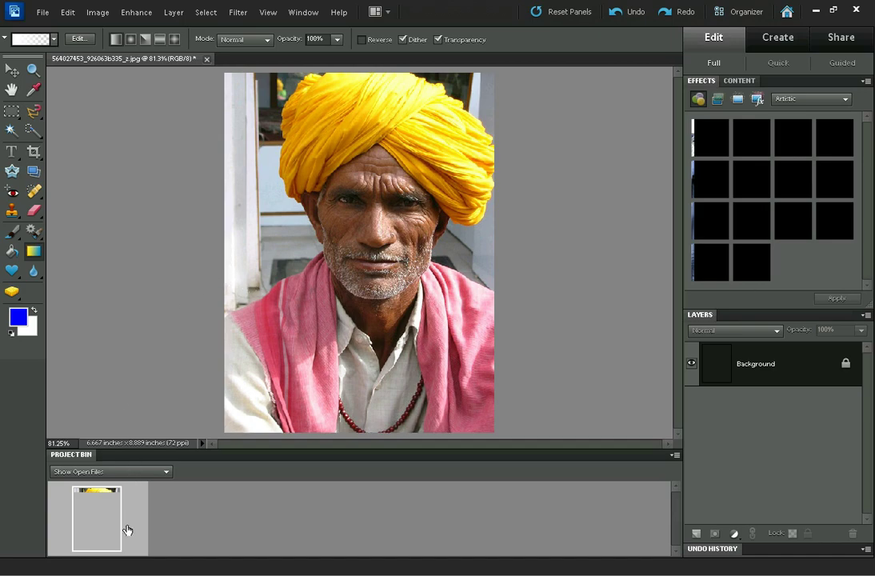
- Switch to Internet Explorer and examine the portrait's source page on Flickr
key(alt+Tab)
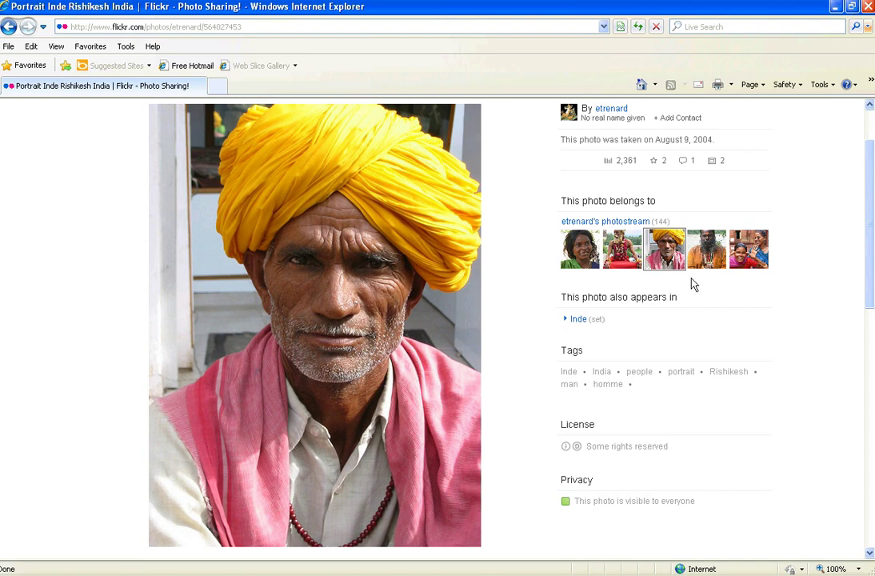
drag(869, 273, 871, 264)
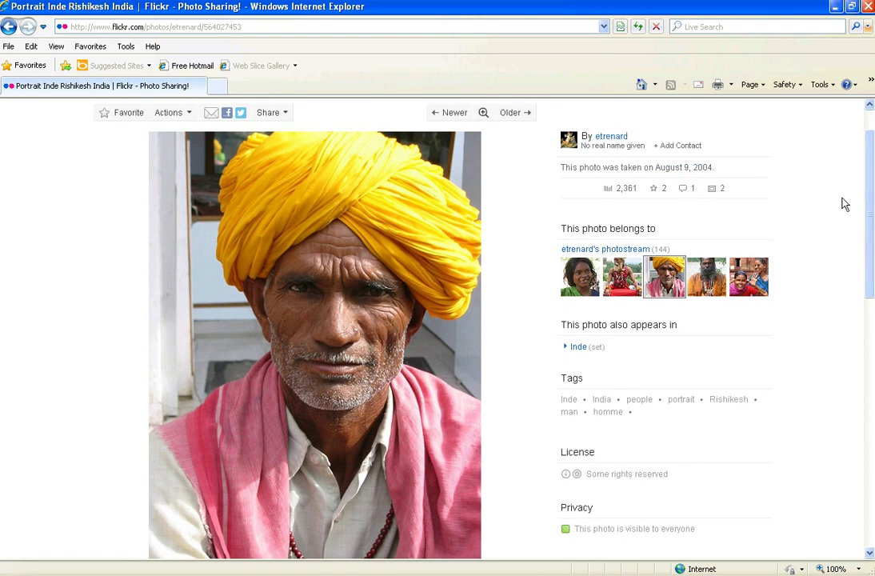
scroll(851, 216, down, 1)
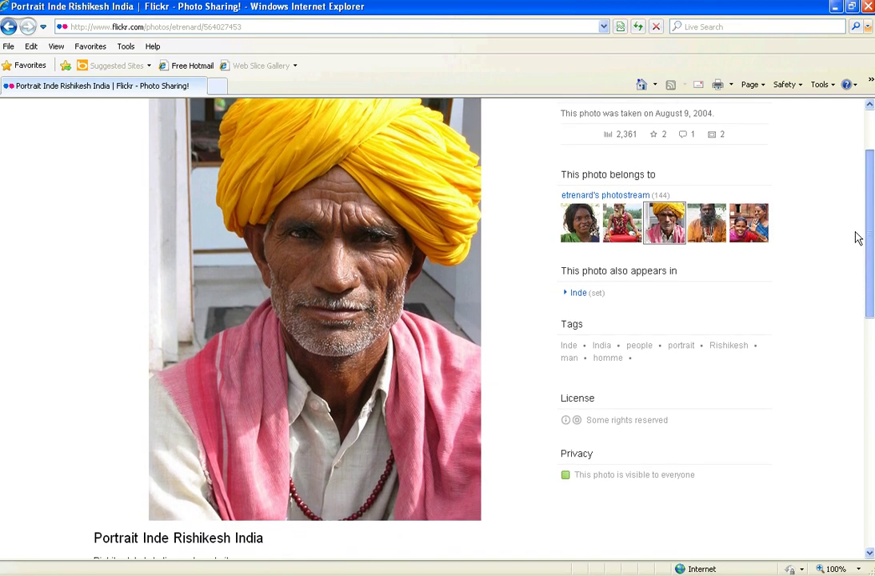
scroll(853, 240, up, 1)
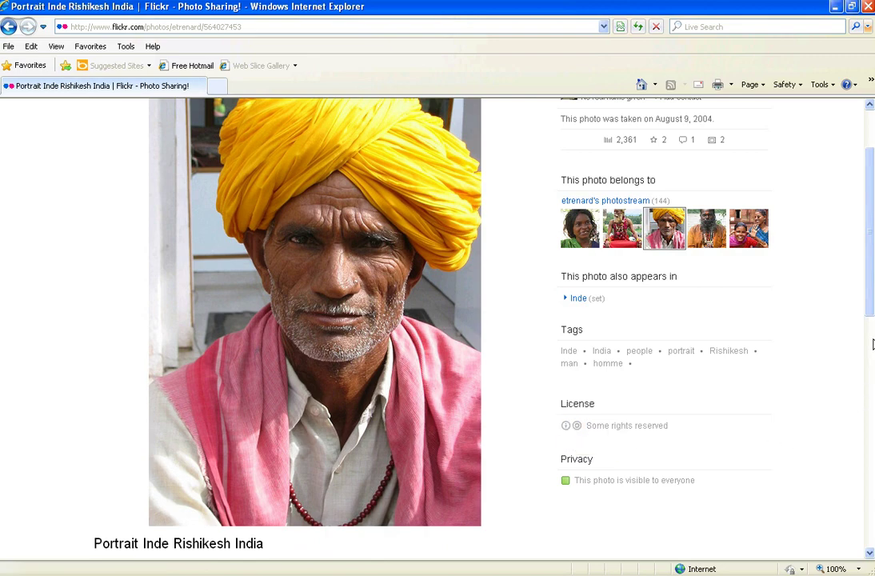
scroll(745, 264, up, 1)
scroll(502, 393, down, 1)
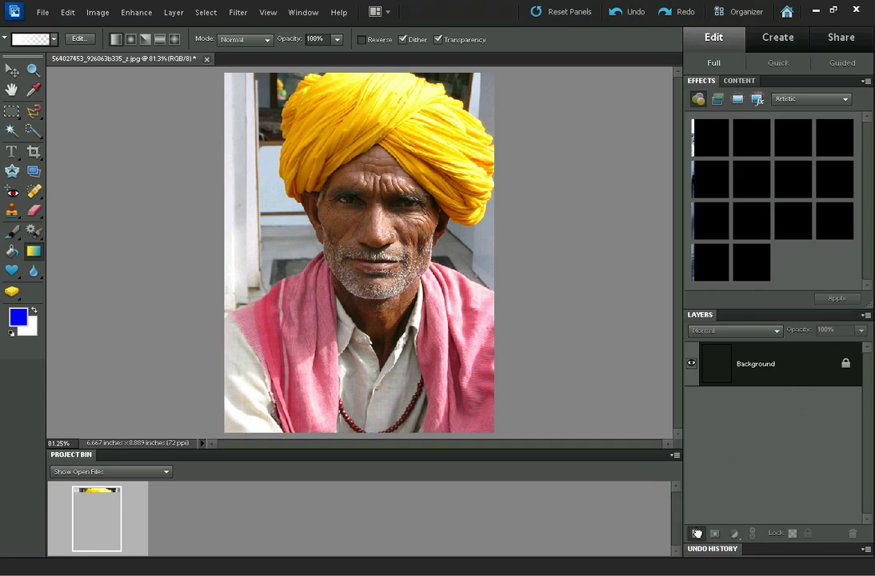
- Duplicate the Background layer and apply a Gaussian Blur with a radius of about 8.8 pixels to the copy
drag(696, 533, 697, 534)
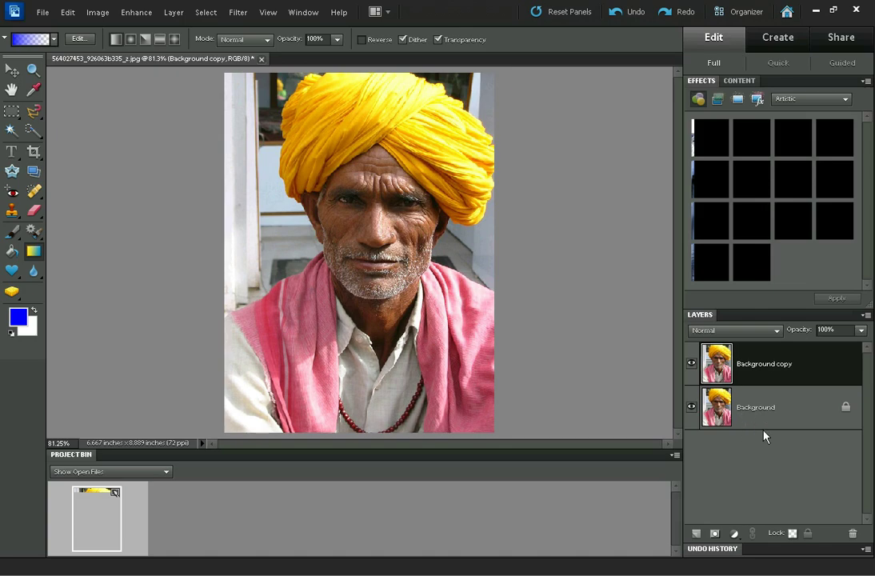
click(691, 407)
click(235, 13)
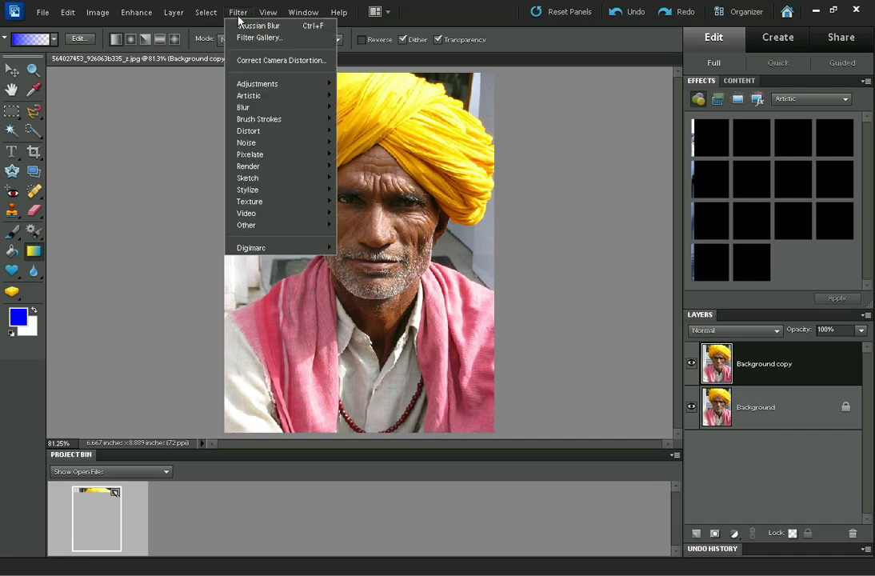
mouse_move(259, 109)
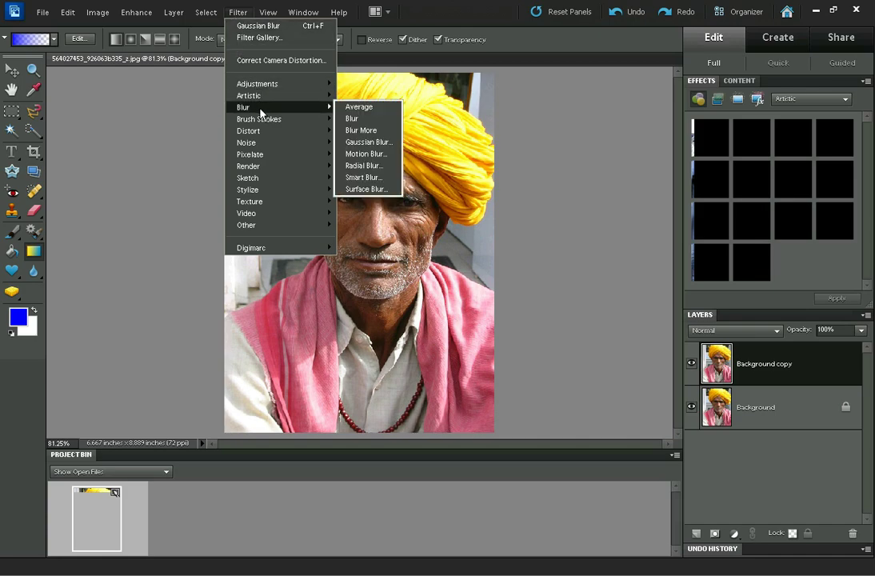
click(366, 141)
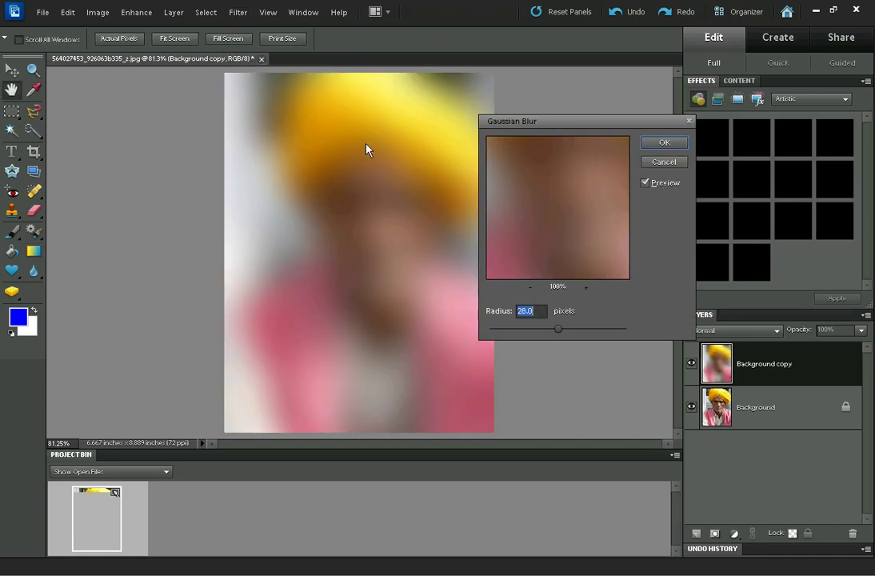
mouse_move(587, 120)
mouse_down()
mouse_move(696, 136)
mouse_move(587, 120)
mouse_up()
drag(558, 334, 536, 334)
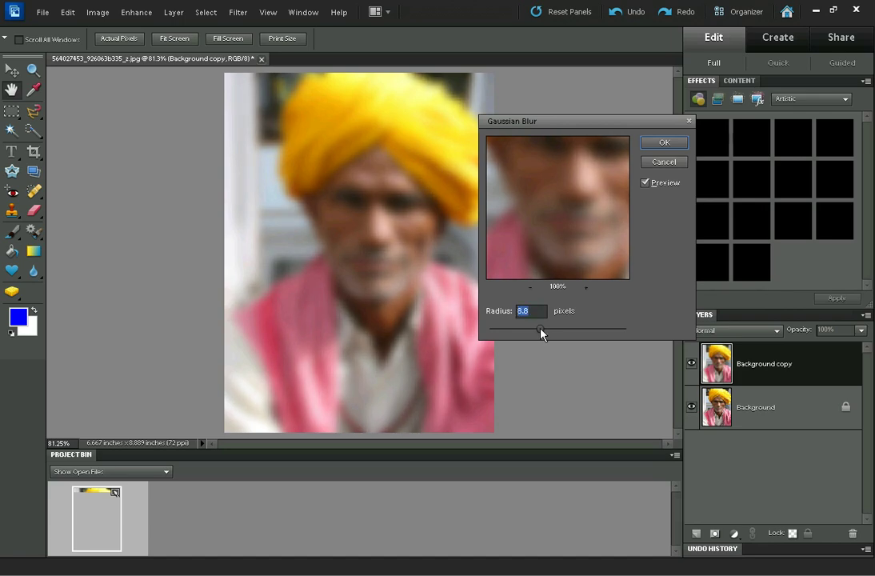
click(678, 144)
- Add a layer mask to the blurred copy and set the Brush tool to black at 100% opacity
key(g)
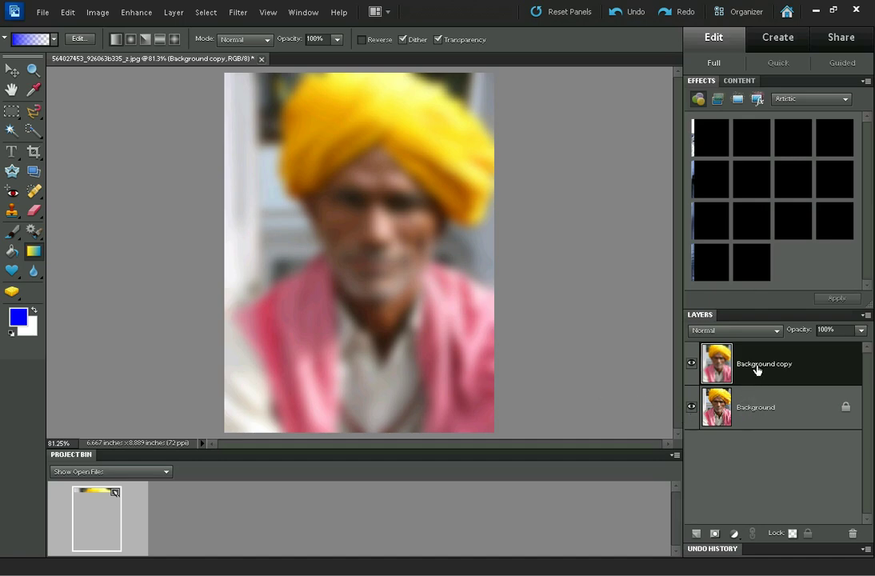
click(715, 534)
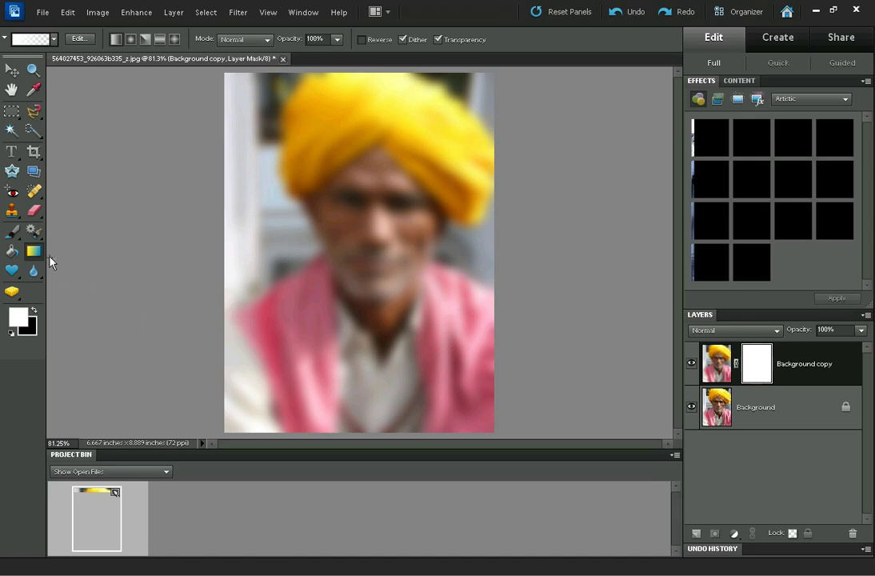
click(12, 232)
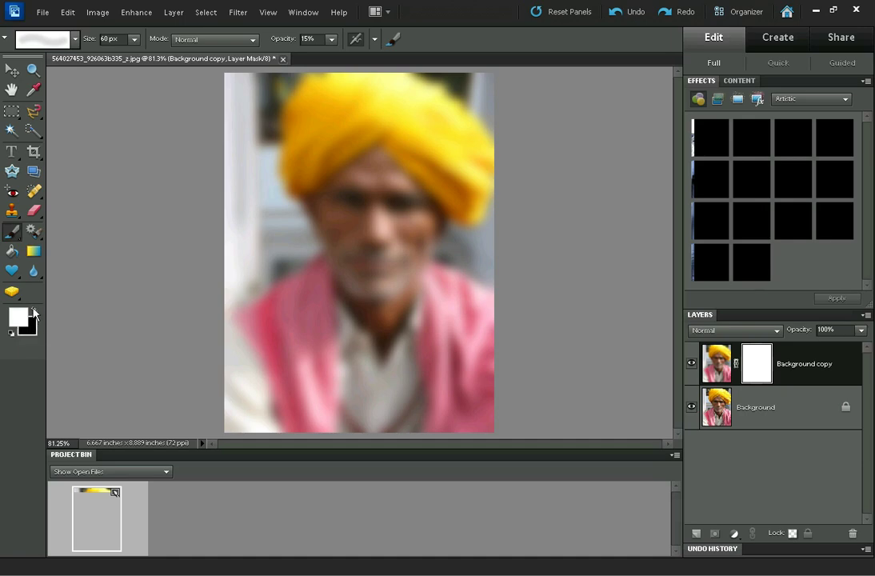
click(33, 311)
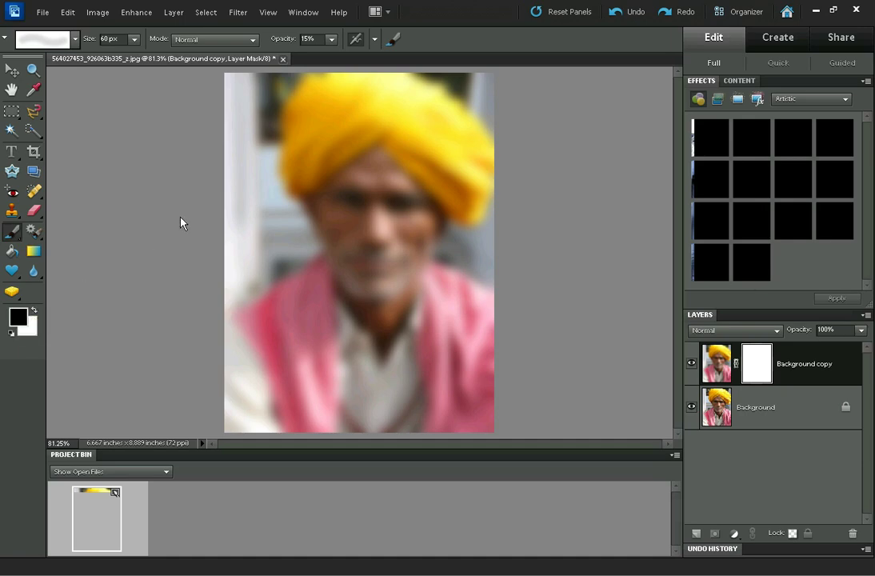
click(330, 39)
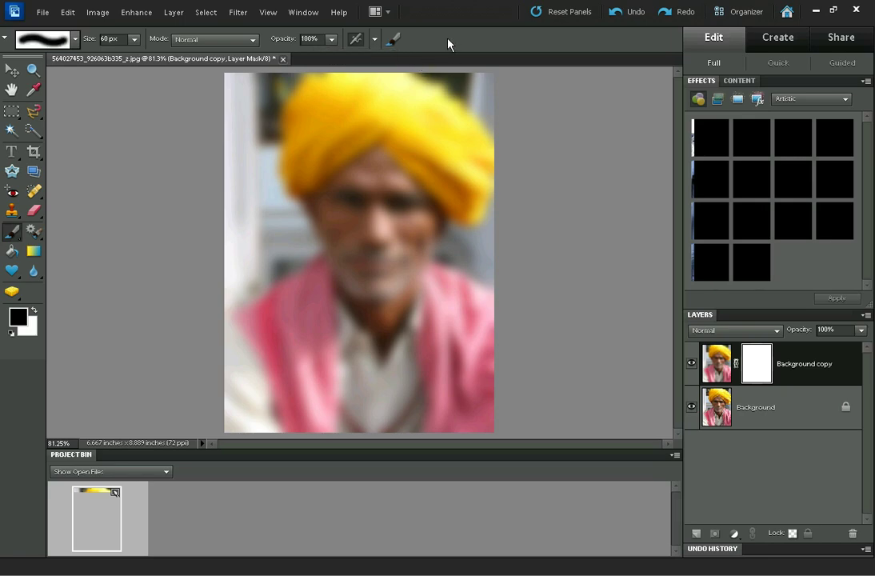
- Check the brush hardness, enlarge the brush to 80 px, and paint the mask black over the man's clothing, face and turban
click(394, 39)
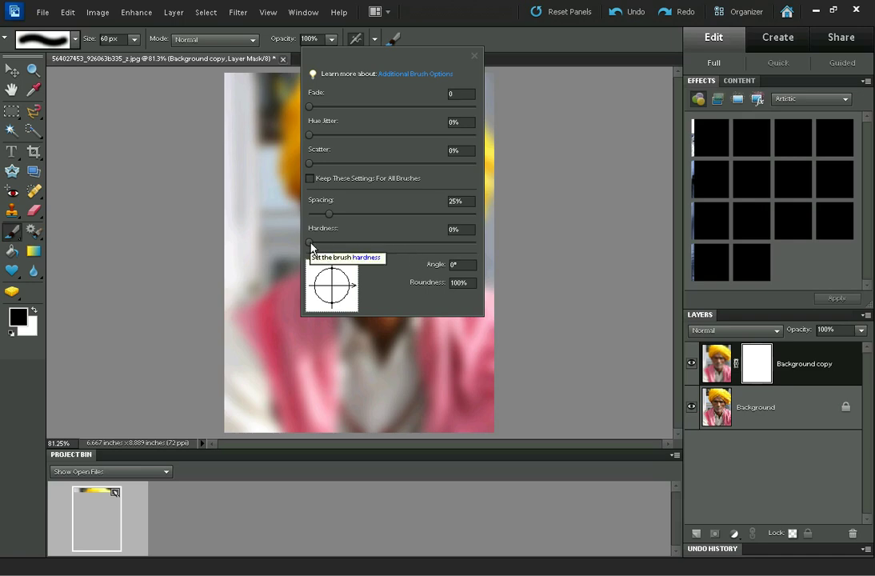
click(438, 43)
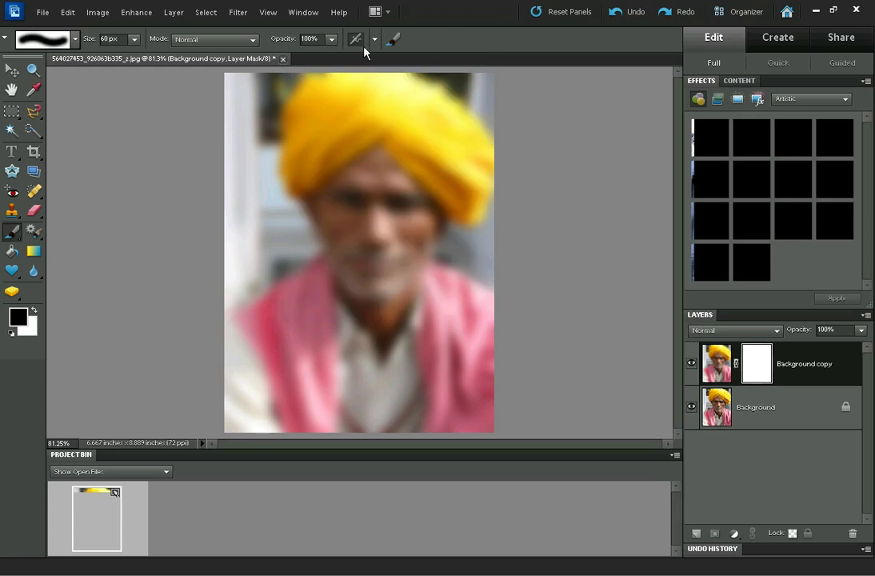
click(391, 41)
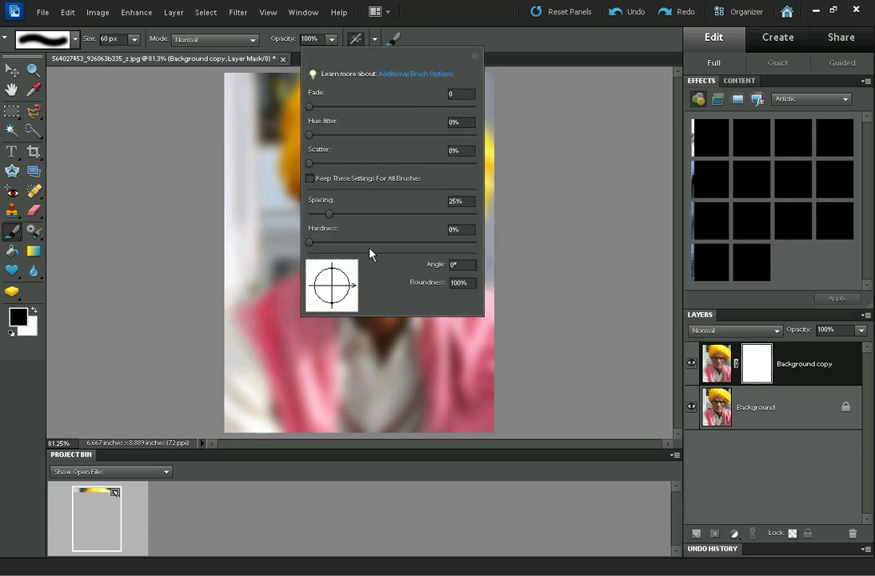
click(395, 51)
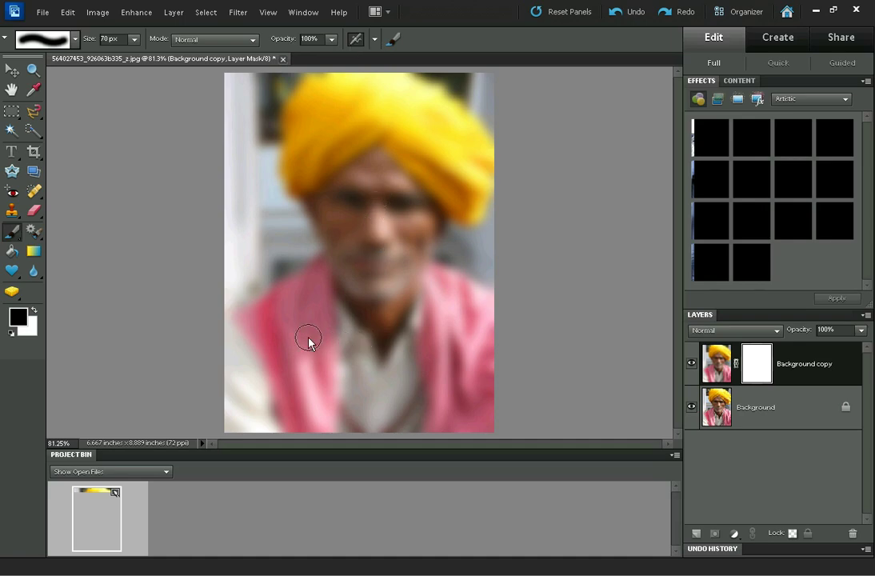
key(bracketright)
key(bracketright)
mouse_move(260, 336)
mouse_down()
mouse_move(309, 311)
mouse_move(338, 293)
mouse_move(334, 283)
mouse_move(376, 288)
mouse_move(375, 301)
mouse_move(300, 365)
mouse_move(302, 397)
mouse_move(256, 426)
mouse_move(377, 419)
mouse_move(482, 438)
mouse_move(470, 417)
mouse_move(347, 355)
mouse_move(366, 318)
mouse_move(474, 386)
mouse_move(461, 356)
mouse_move(499, 351)
mouse_move(466, 312)
mouse_move(478, 322)
mouse_move(410, 290)
mouse_move(414, 310)
mouse_move(397, 337)
mouse_move(434, 356)
mouse_move(365, 314)
mouse_move(367, 214)
mouse_move(376, 222)
mouse_move(372, 240)
mouse_move(358, 234)
mouse_move(352, 251)
mouse_move(337, 202)
mouse_move(344, 182)
mouse_move(382, 189)
mouse_move(399, 209)
mouse_move(398, 248)
mouse_move(433, 212)
mouse_move(441, 185)
mouse_move(455, 206)
mouse_move(462, 168)
mouse_move(472, 165)
mouse_move(437, 134)
mouse_move(414, 170)
mouse_move(386, 131)
mouse_move(434, 124)
mouse_move(453, 137)
mouse_move(376, 92)
mouse_move(324, 94)
mouse_move(311, 120)
mouse_move(311, 166)
mouse_up()
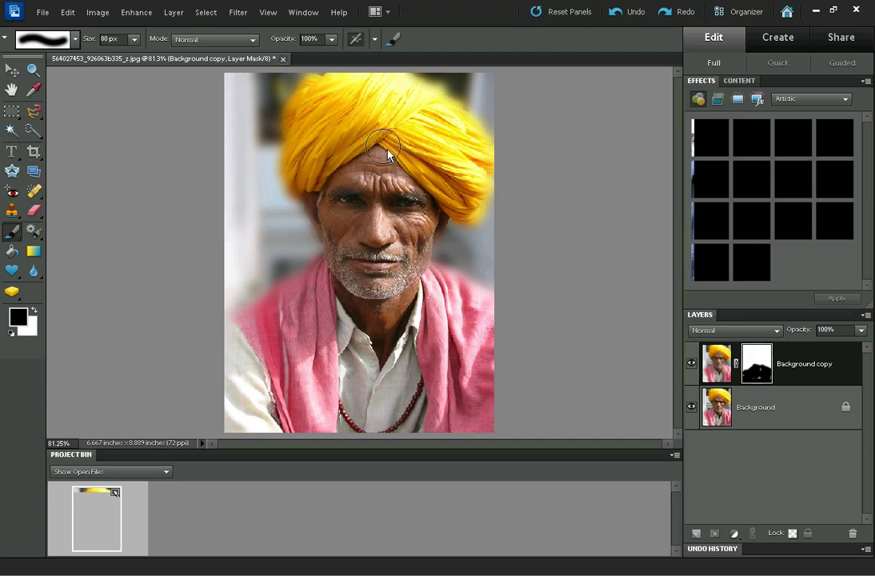
mouse_move(332, 178)
mouse_down()
mouse_move(315, 276)
mouse_move(323, 327)
mouse_move(307, 346)
mouse_move(255, 367)
mouse_move(260, 270)
mouse_up()
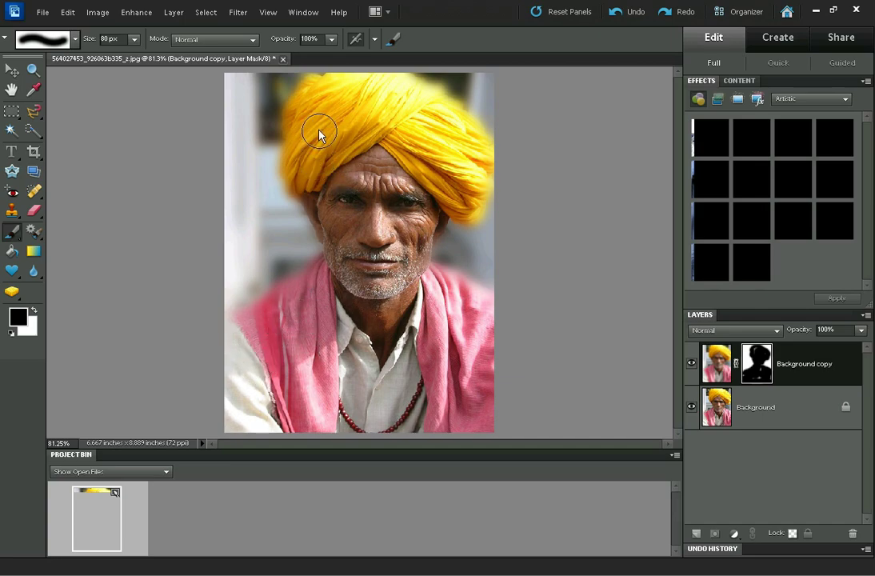
mouse_move(318, 133)
mouse_down()
mouse_move(386, 110)
mouse_move(471, 156)
mouse_move(458, 197)
mouse_move(434, 176)
mouse_move(419, 187)
mouse_move(404, 270)
mouse_up()
- Lower the brush opacity to 18% and softly paint the mask along the edges of the turban and shoulders
click(331, 38)
drag(331, 53, 272, 62)
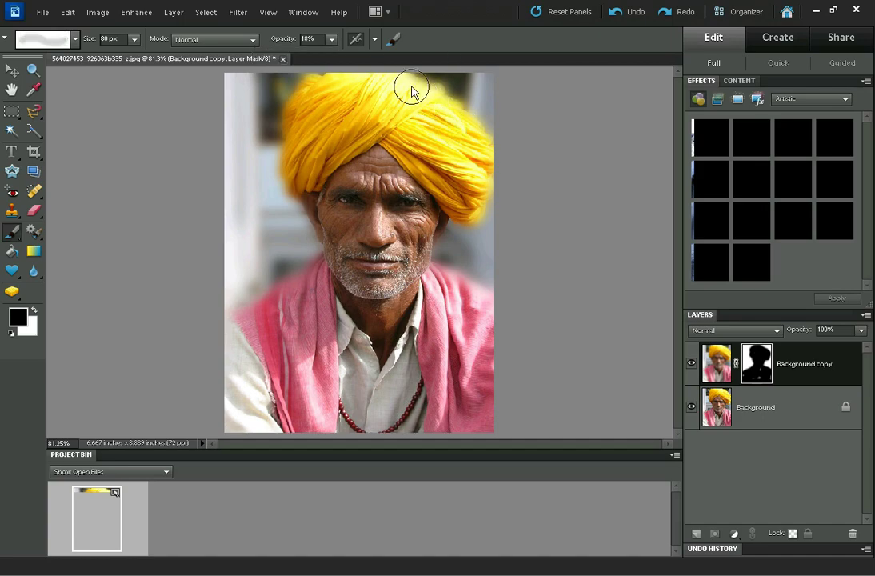
mouse_move(410, 88)
mouse_down()
mouse_move(478, 158)
mouse_move(478, 189)
mouse_up()
mouse_move(304, 118)
mouse_down()
mouse_move(303, 191)
mouse_move(343, 240)
mouse_move(355, 276)
mouse_move(274, 317)
mouse_move(475, 328)
mouse_move(439, 280)
mouse_move(496, 317)
mouse_move(267, 315)
mouse_move(229, 333)
mouse_move(285, 325)
mouse_move(302, 290)
mouse_move(338, 307)
mouse_move(490, 342)
mouse_up()
- Display the mask alone, cover the leftover light patches on the torso with black at 100% opacity, and return to the image view
alt+click(756, 372)
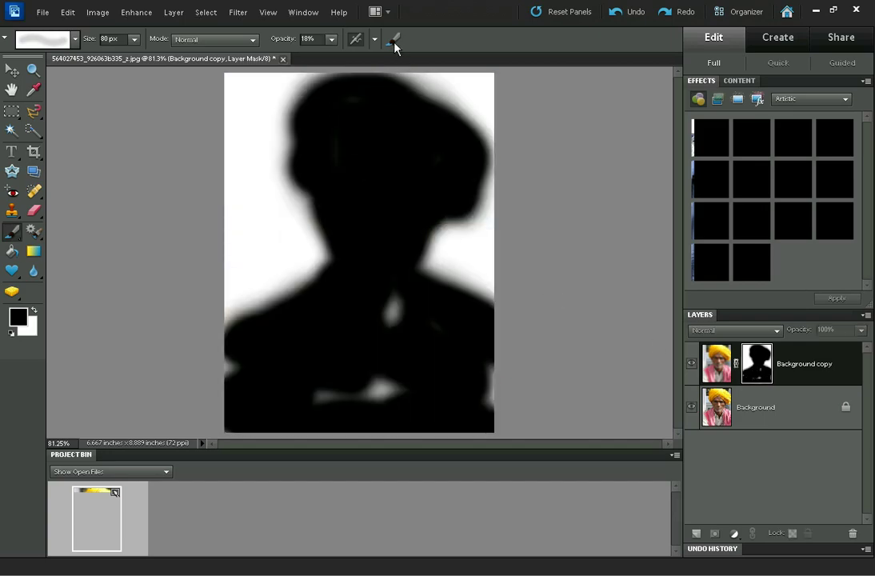
click(326, 41)
drag(330, 55, 421, 67)
click(447, 43)
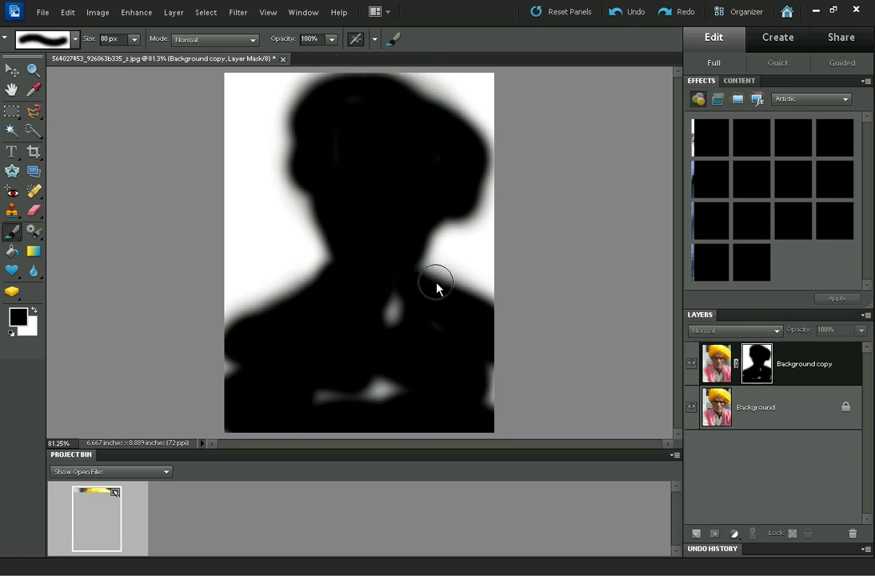
mouse_move(436, 288)
mouse_down()
mouse_move(401, 329)
mouse_move(415, 333)
mouse_move(390, 310)
mouse_move(366, 396)
mouse_move(383, 397)
mouse_move(320, 405)
mouse_move(227, 374)
mouse_up()
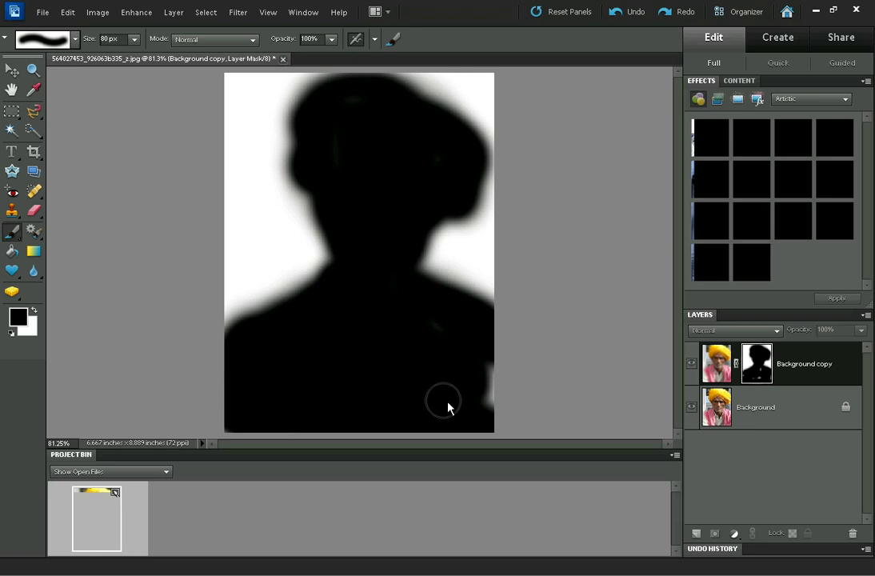
mouse_move(448, 408)
mouse_down()
mouse_move(494, 385)
mouse_move(486, 400)
mouse_up()
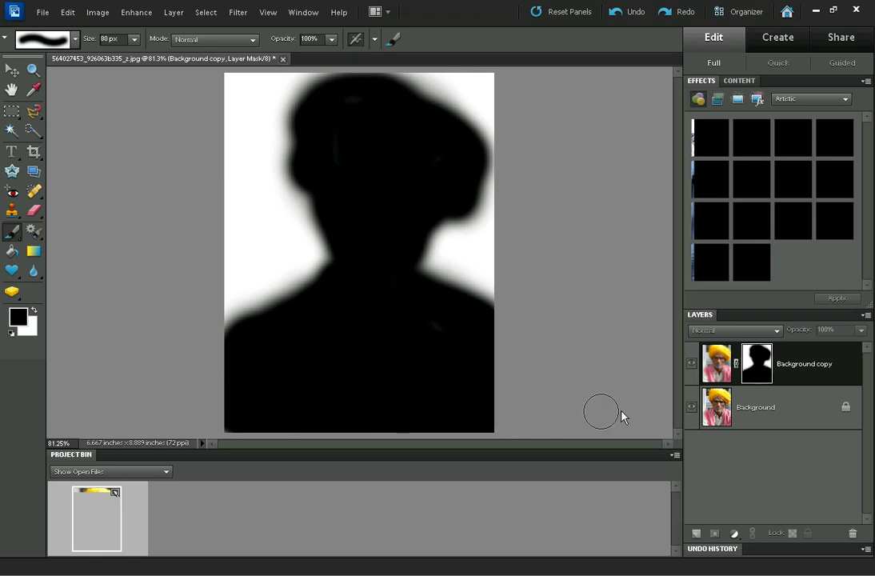
alt+click(762, 371)
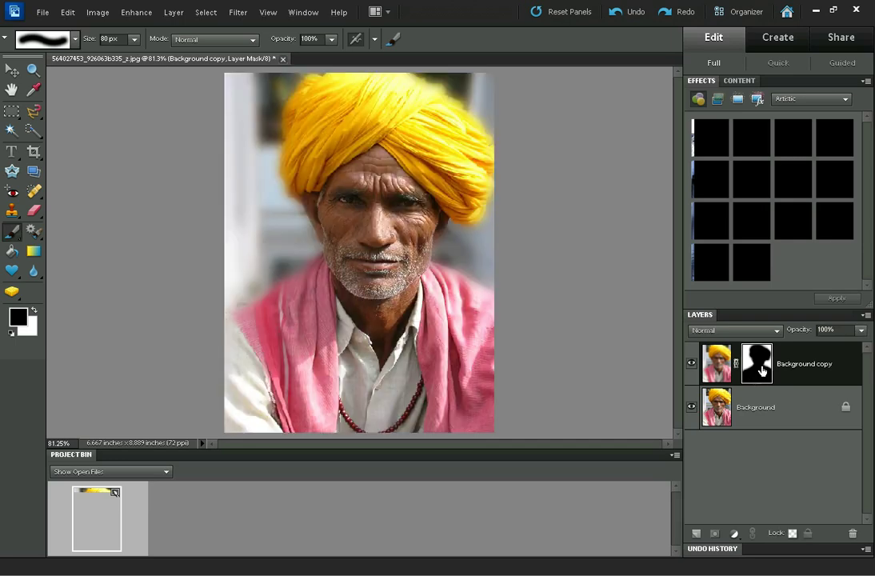
- Compare the mask-only view with the composite image, and make the blurred copy's image active instead of its mask
alt+click(761, 370)
alt+click(761, 369)
alt+click(763, 370)
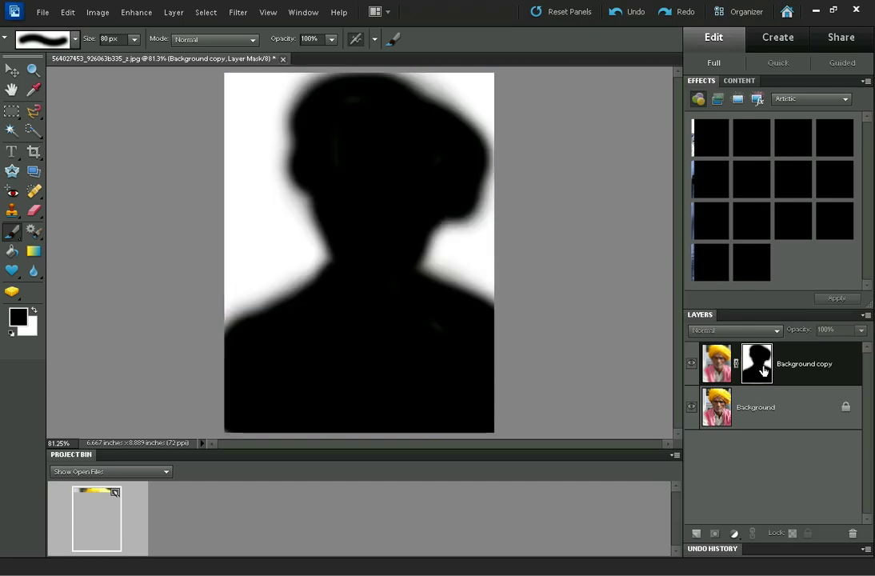
alt+click(762, 370)
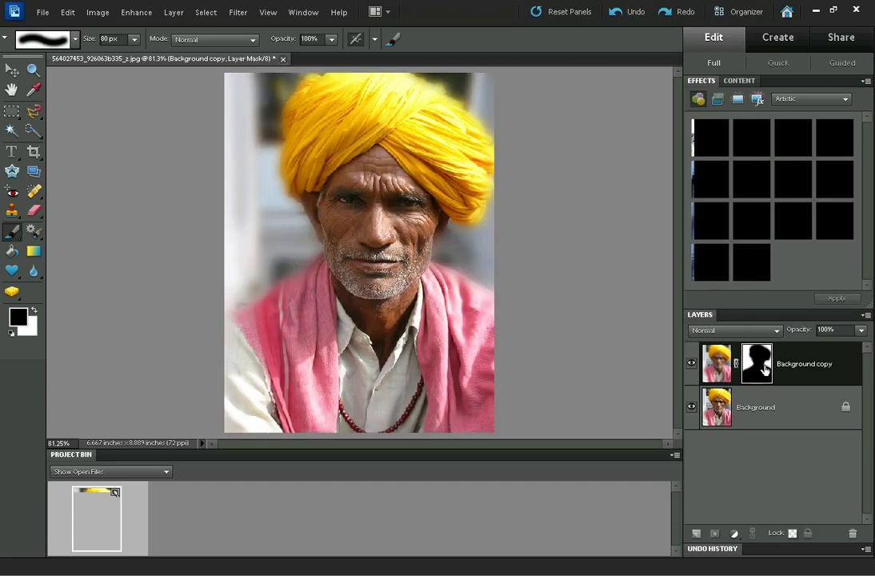
click(718, 370)
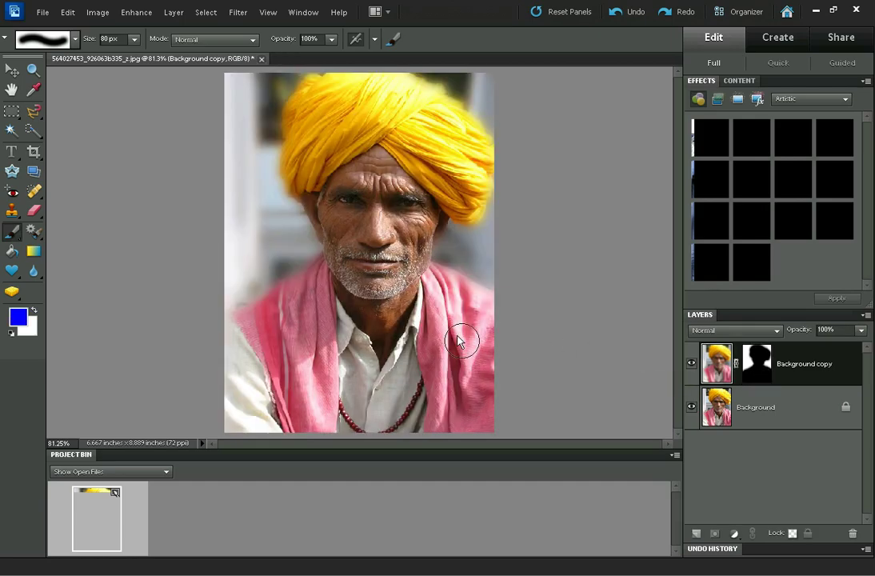